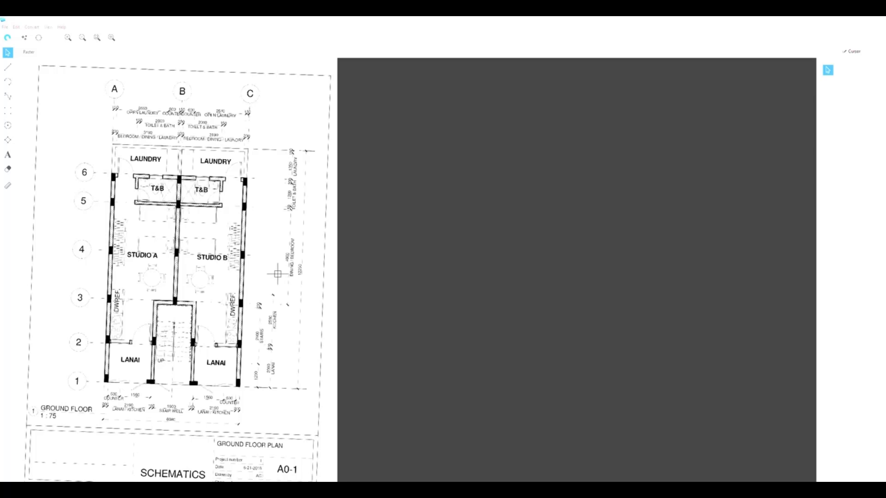
Zoom in and out on the loaded scanned ground-floor plan to inspect it
scroll(79, 135, "up", 1)
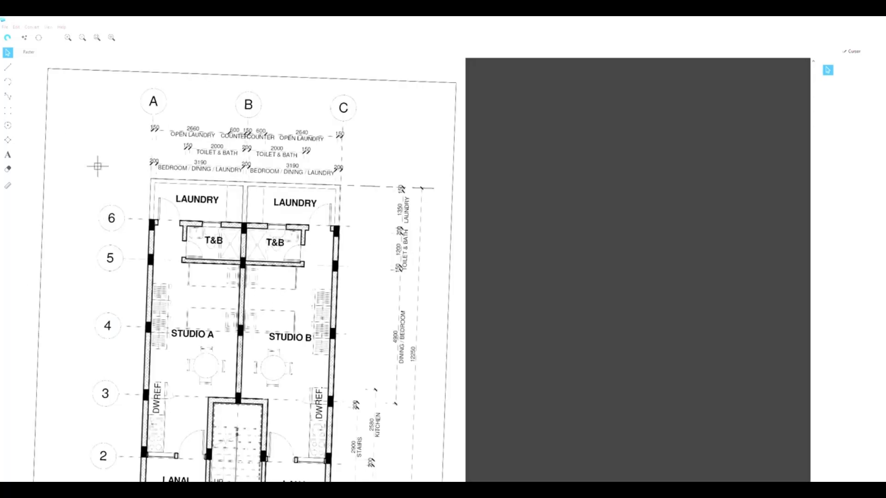
scroll(80, 149, "down", 1)
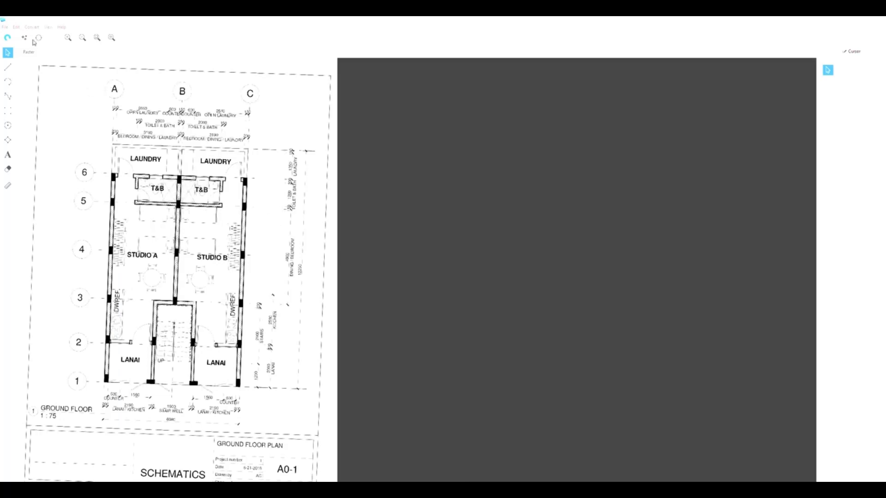
Rotate the scanned plan by -1 degree twice to correct its tilt
left_click(16, 27)
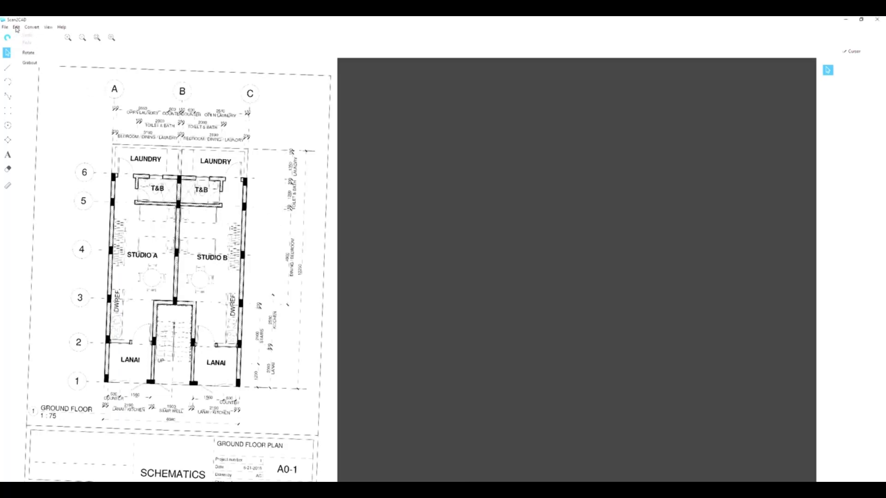
left_click(29, 53)
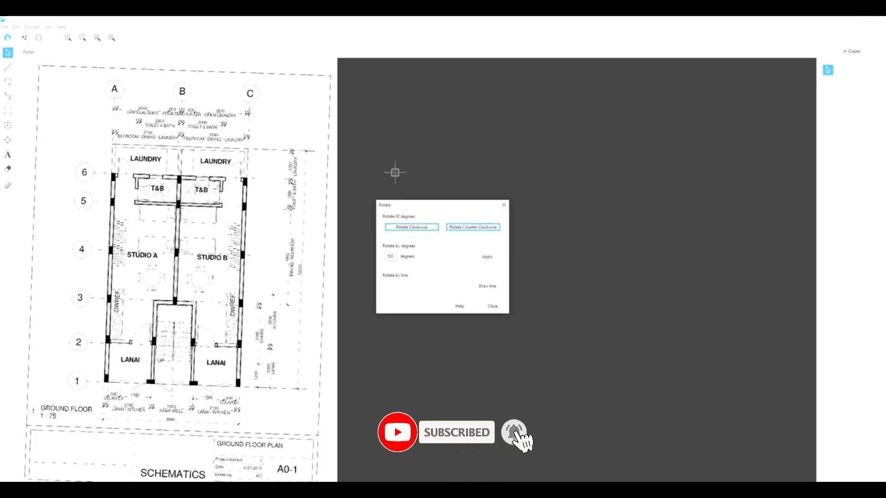
left_click_drag(428, 208, 439, 180)
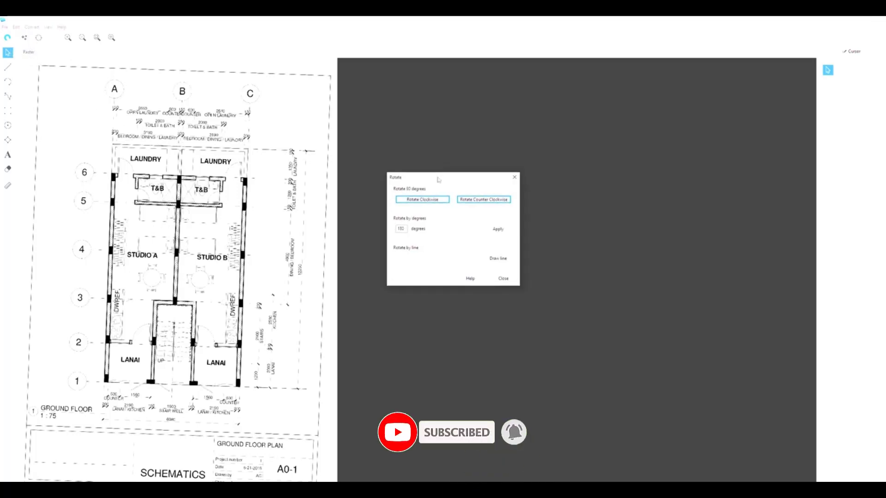
double_click(406, 229)
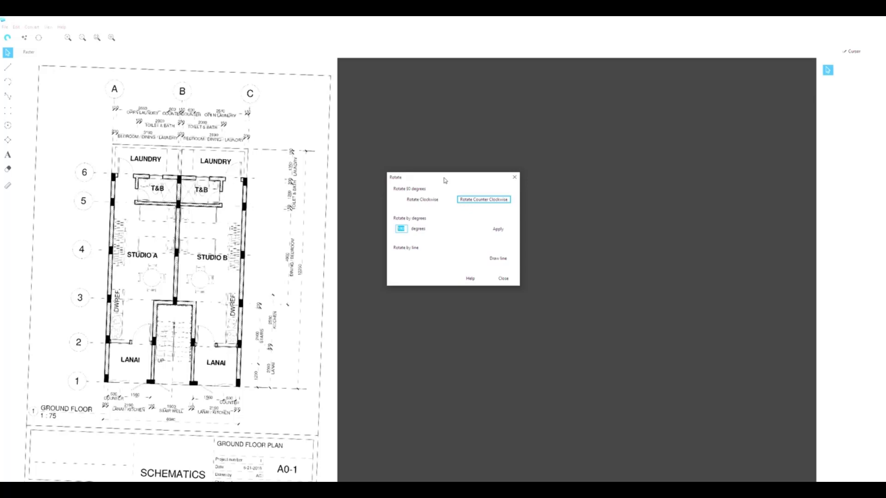
type("-1")
left_click(499, 229)
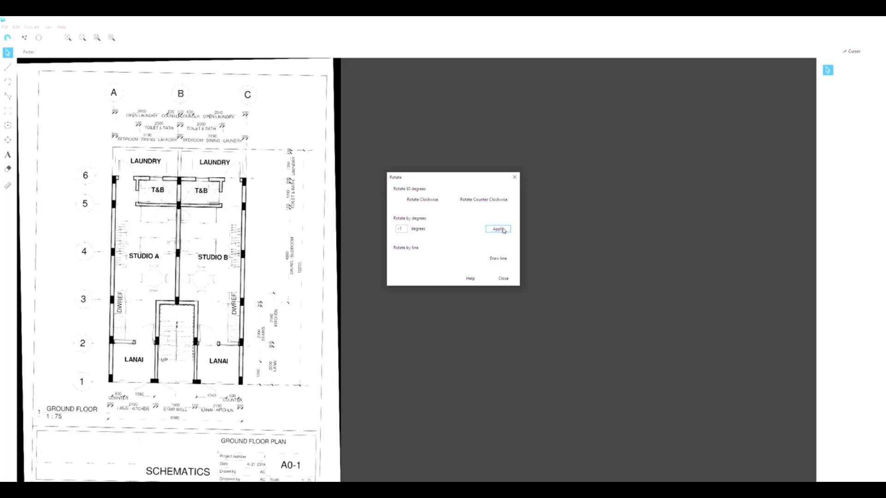
left_click(503, 230)
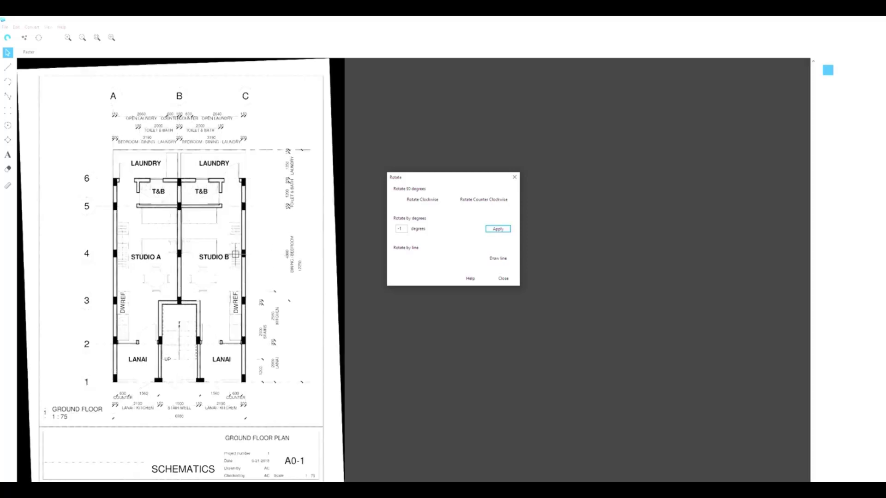
scroll(258, 253, "up", 2)
scroll(71, 280, "up", 2)
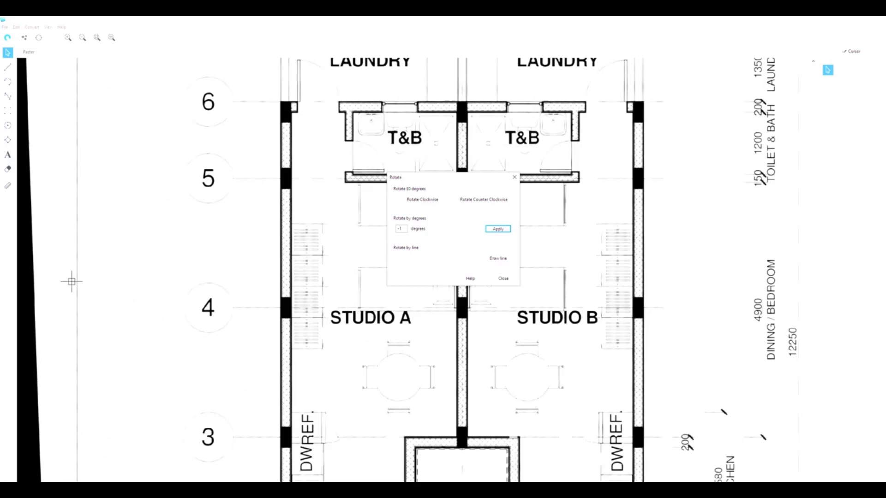
scroll(124, 275, "down", 4)
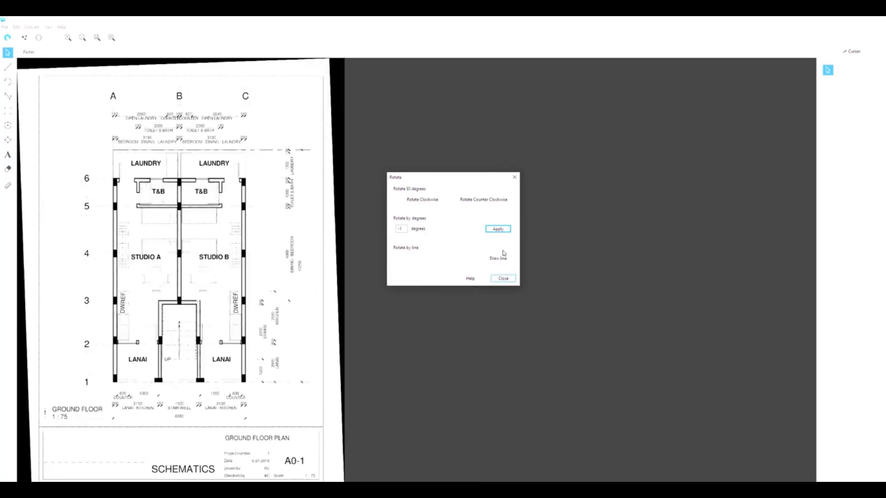
Erase the black scan borders along the plan's top, right and left edges
left_click(503, 279)
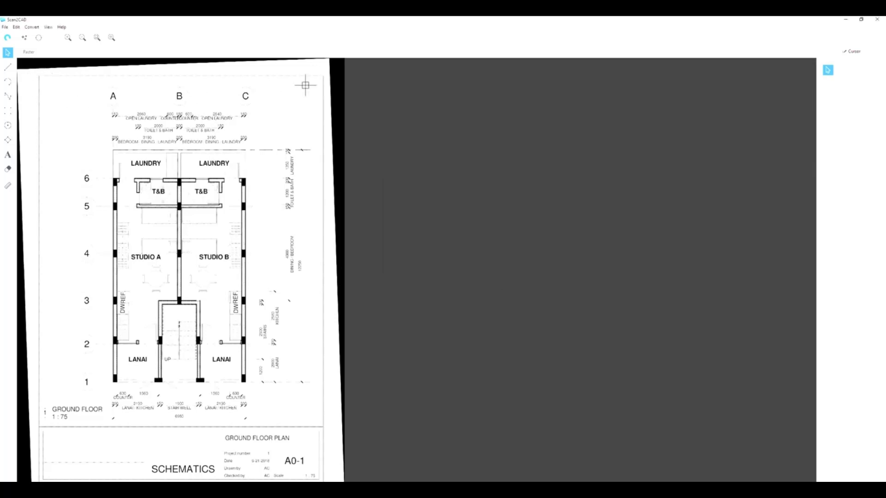
left_click(9, 170)
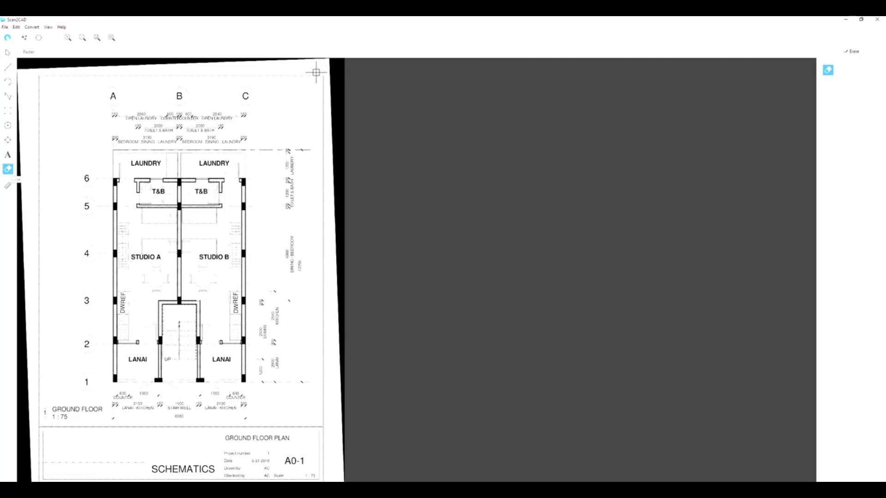
left_click_drag(336, 72, 5, 42)
mouse_move(329, 60)
left_mouse_down()
mouse_move(360, 145)
mouse_move(358, 240)
mouse_move(386, 480)
left_mouse_up()
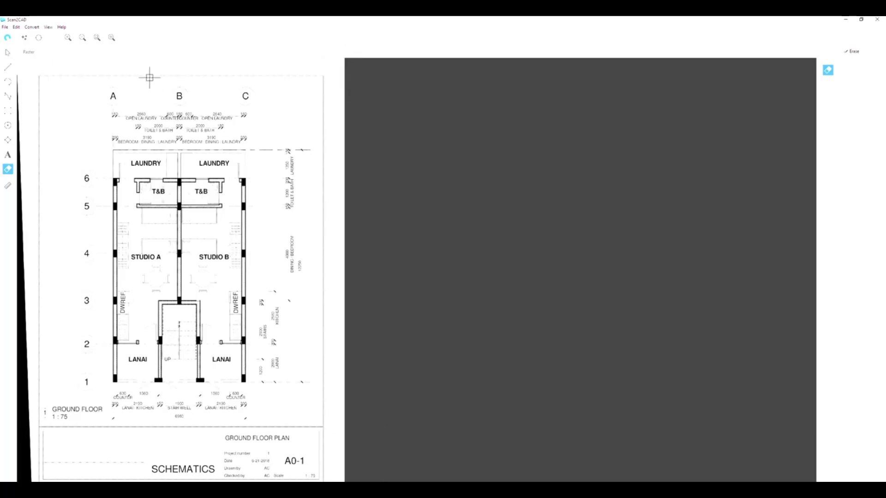
left_click_drag(36, 74, 19, 353)
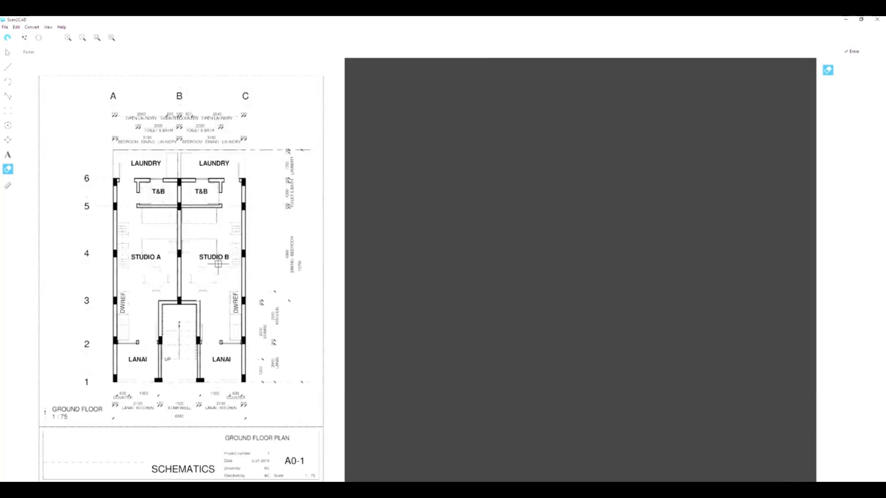
Clean the raster to black and white at threshold 136 with smoothing enabled
scroll(172, 178, "up", 2)
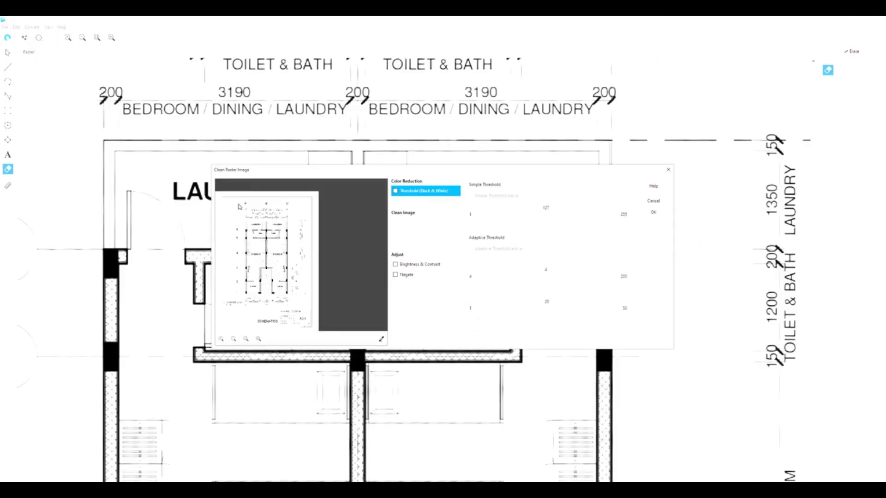
scroll(252, 255, "up", 3)
scroll(286, 256, "up", 2)
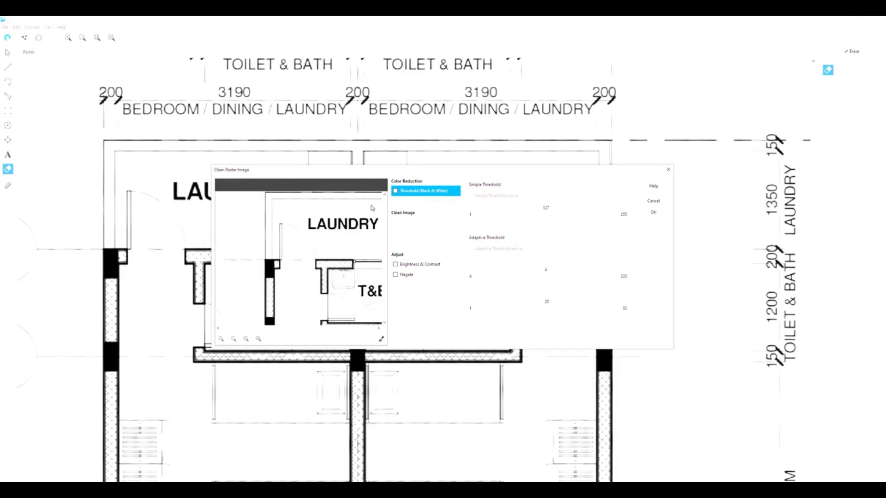
left_click(396, 192)
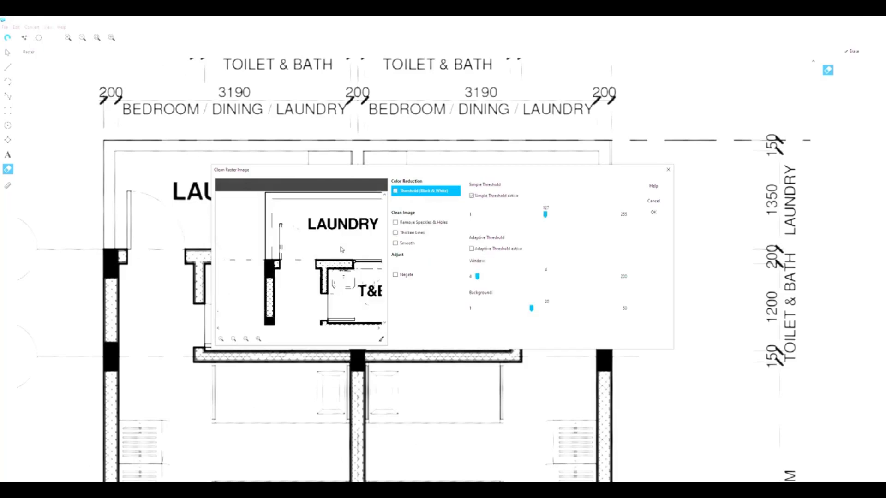
scroll(322, 255, "up", 1)
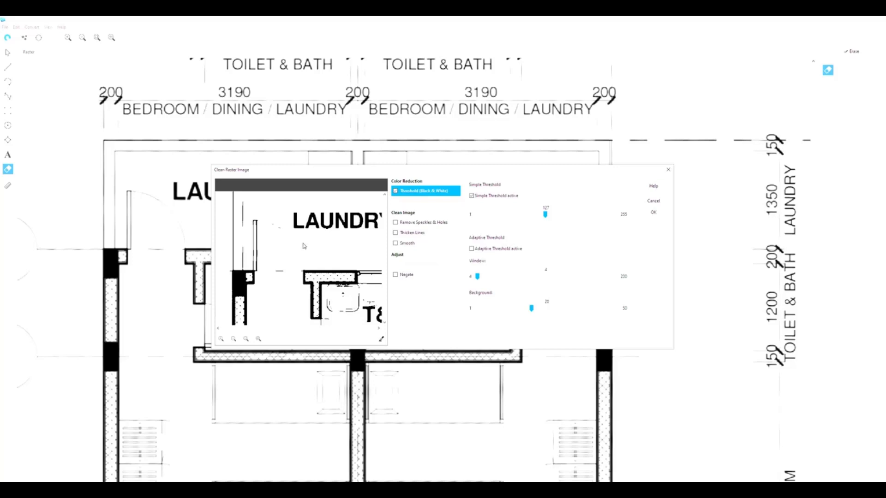
left_click_drag(543, 215, 580, 218)
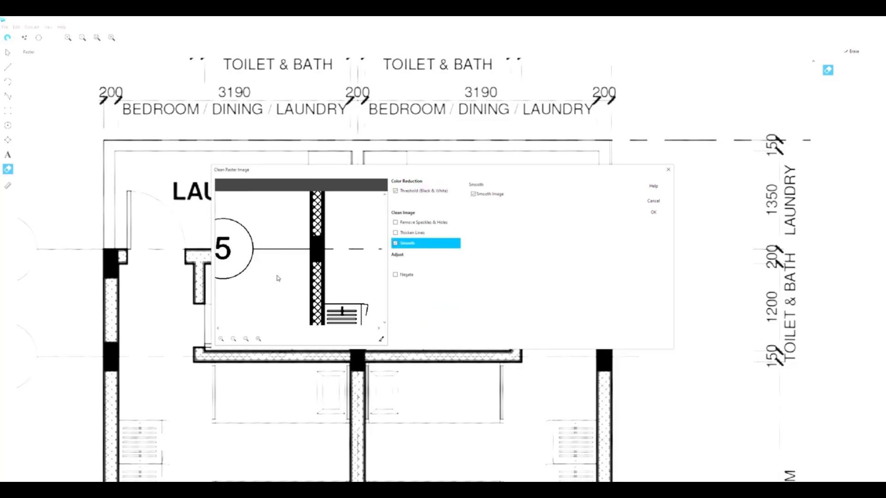
scroll(278, 279, "down", 2)
scroll(352, 278, "up", 2)
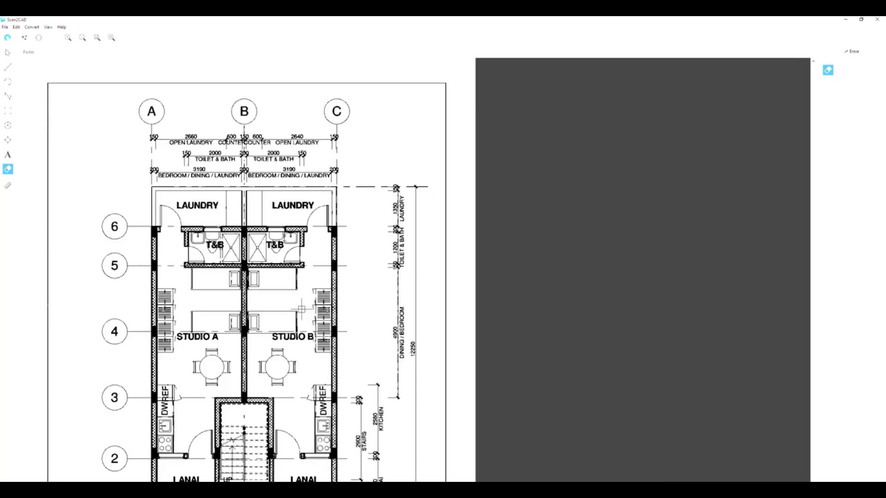
Choose Vectorize and OCR conversion with Orthogonal snap (180 & 90 degrees) in Line Tolerance
left_click(40, 39)
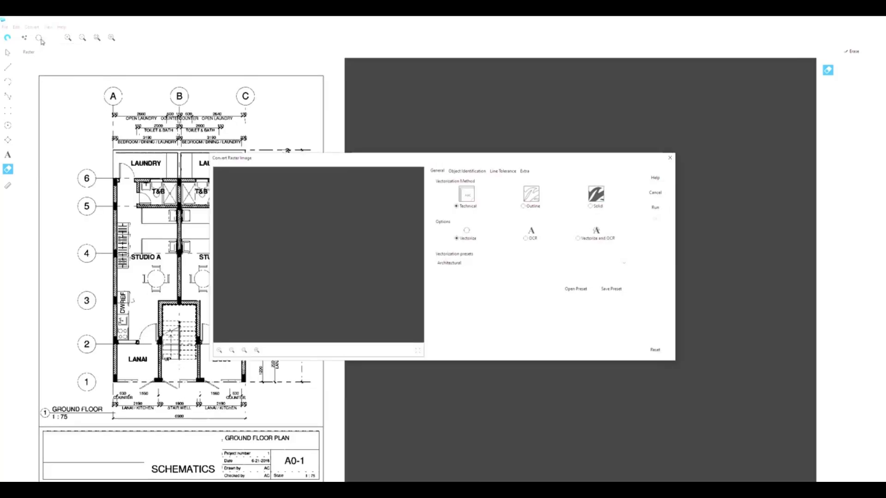
left_click(579, 240)
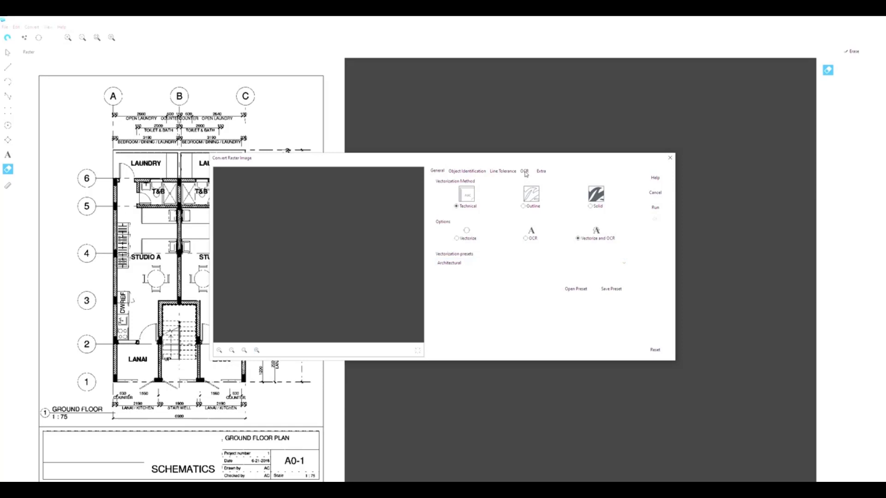
left_click(464, 172)
left_click(503, 172)
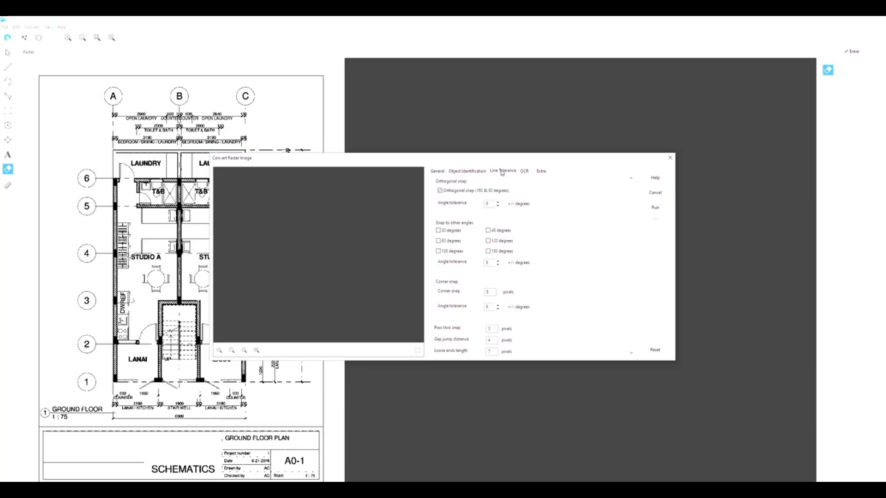
left_click_drag(512, 163, 617, 114)
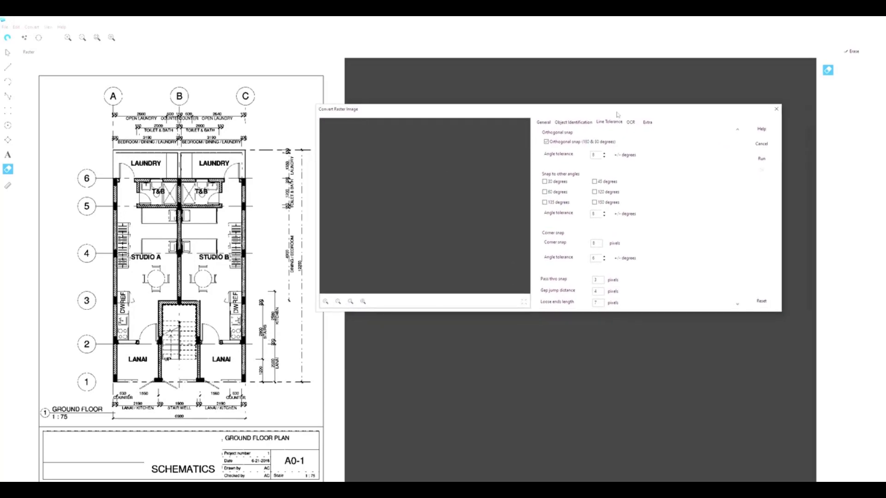
left_click(547, 143)
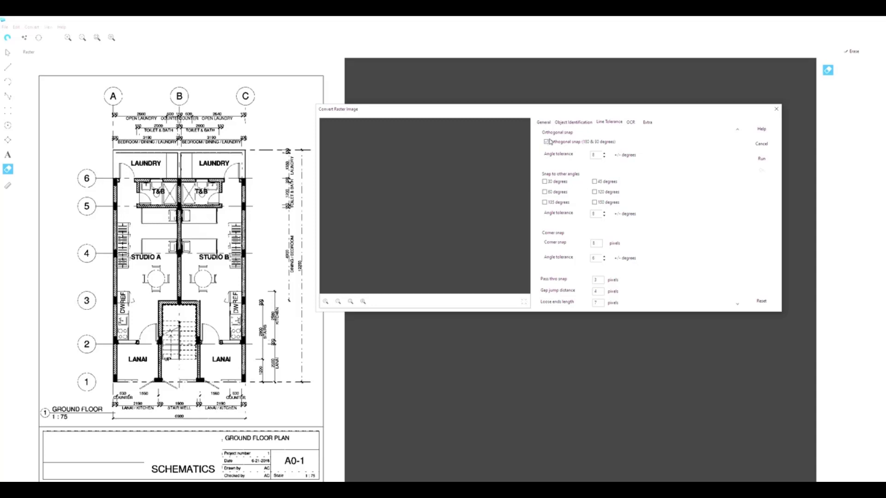
Run the vectorize-and-OCR conversion, review the vector preview, and accept it
left_click(761, 160)
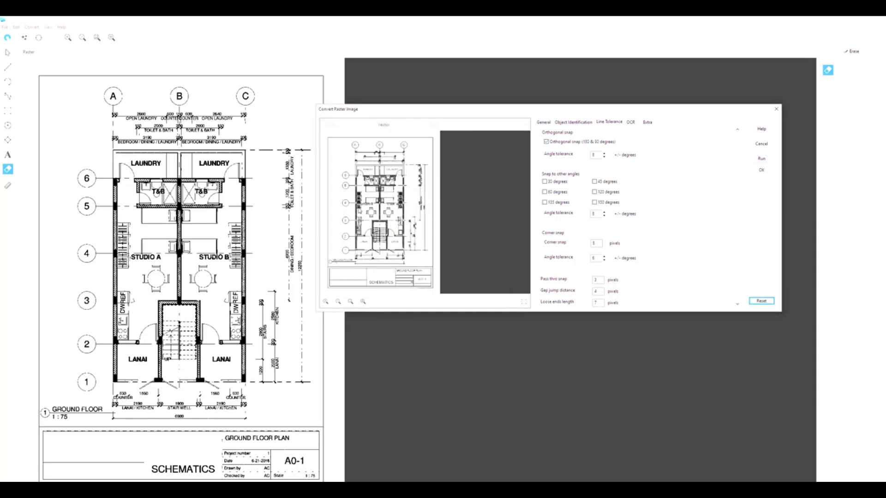
scroll(359, 208, "up", 1)
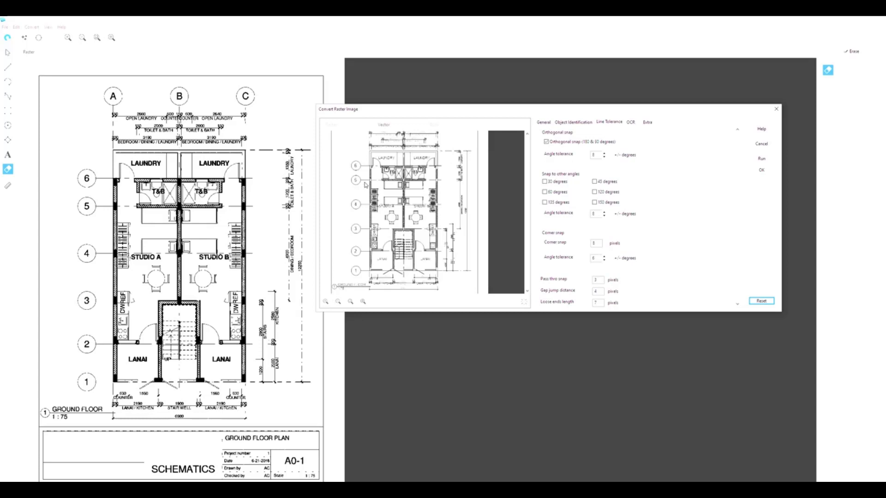
scroll(367, 166, "up", 1)
scroll(369, 238, "up", 1)
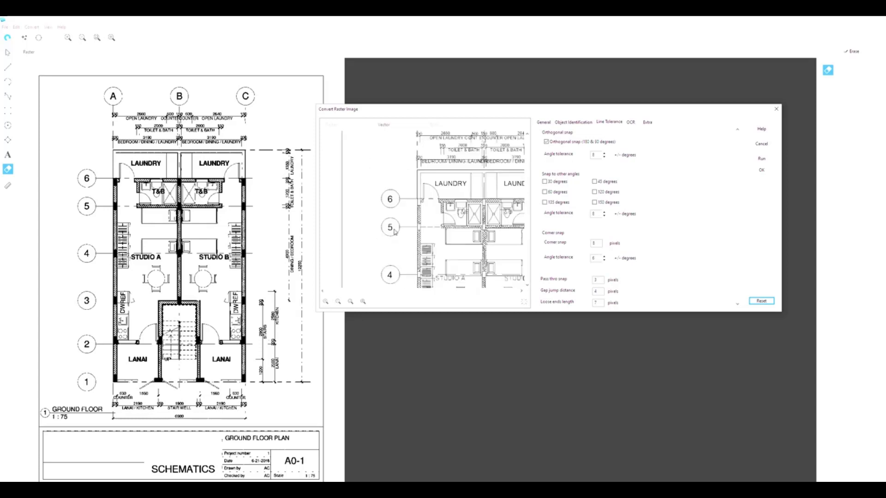
scroll(394, 231, "down", 2)
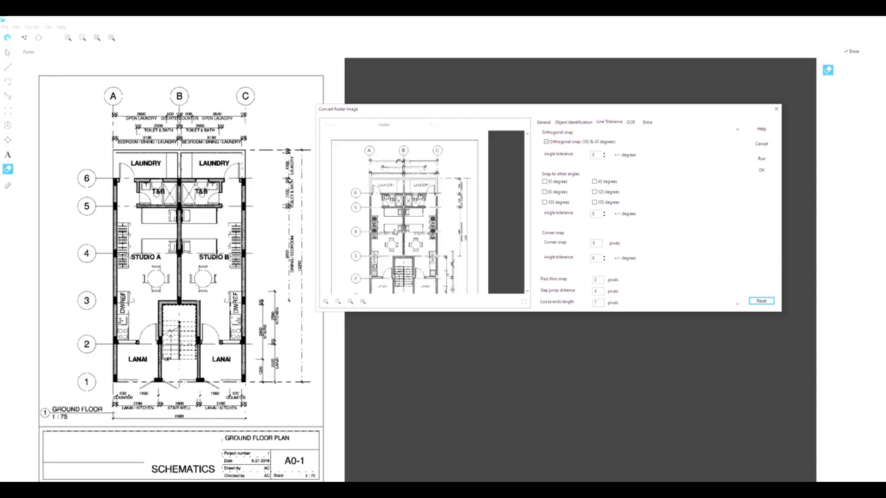
left_click(770, 172)
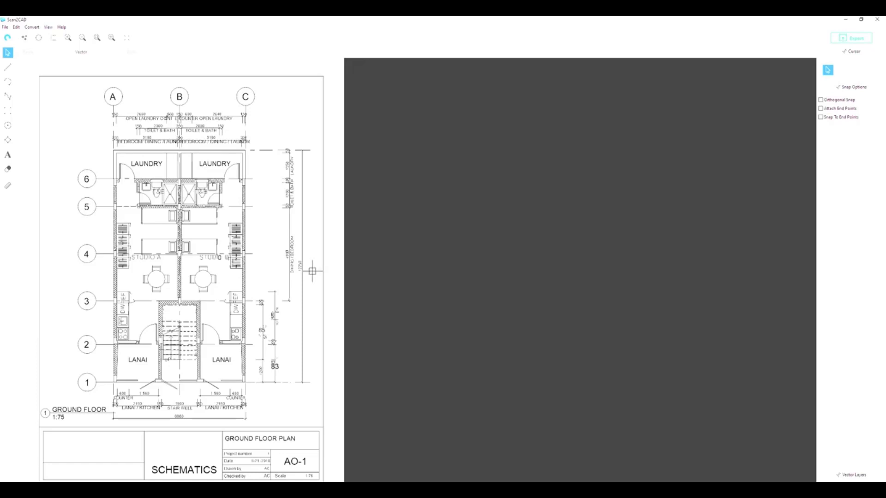
scroll(310, 270, "up", 1)
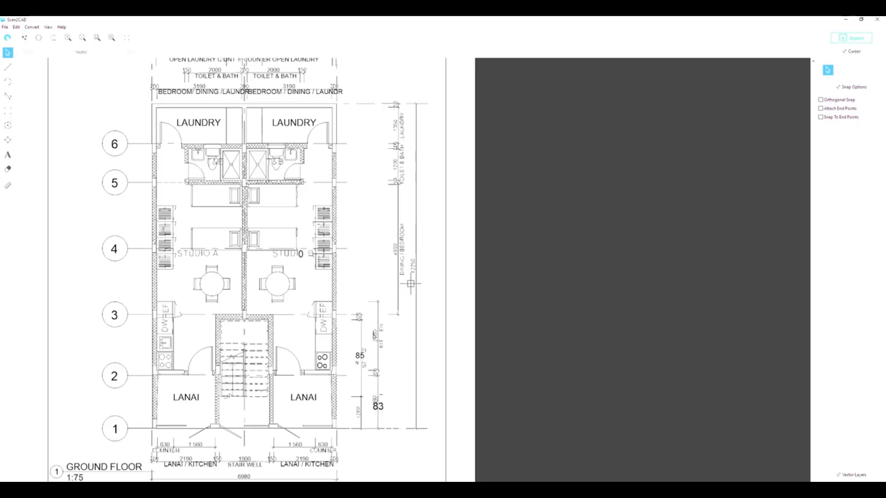
Close the current vector file, discarding the unsaved vectors
scroll(412, 279, "up", 1)
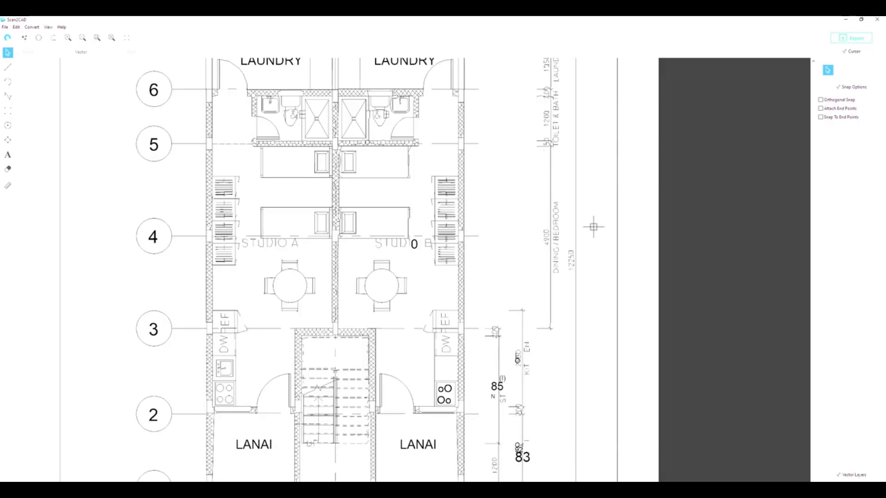
scroll(208, 100, "down", 3)
left_click(95, 51)
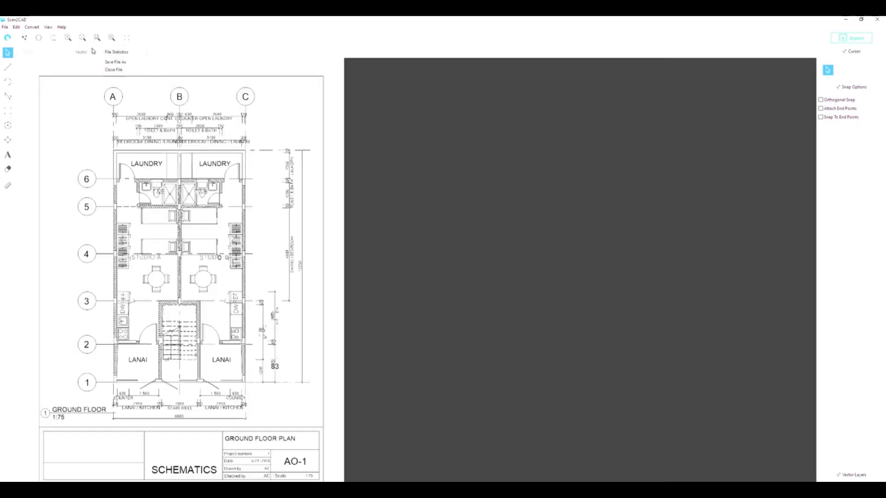
left_click(114, 69)
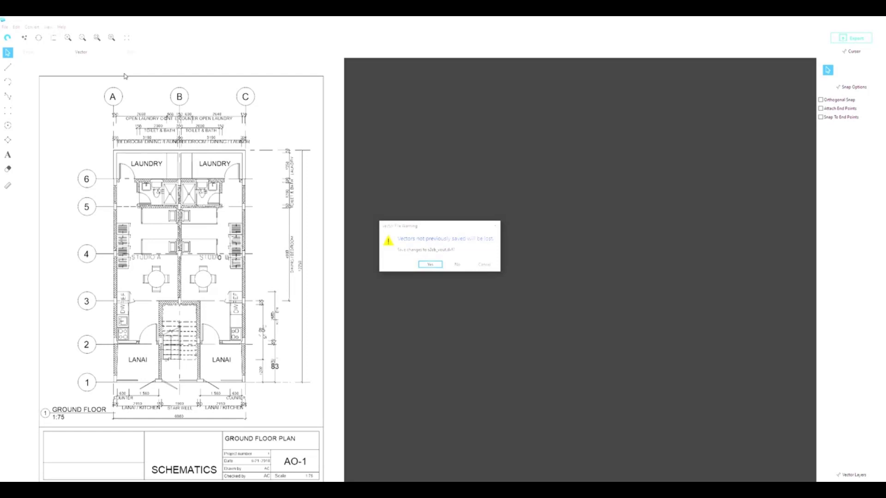
left_click(456, 263)
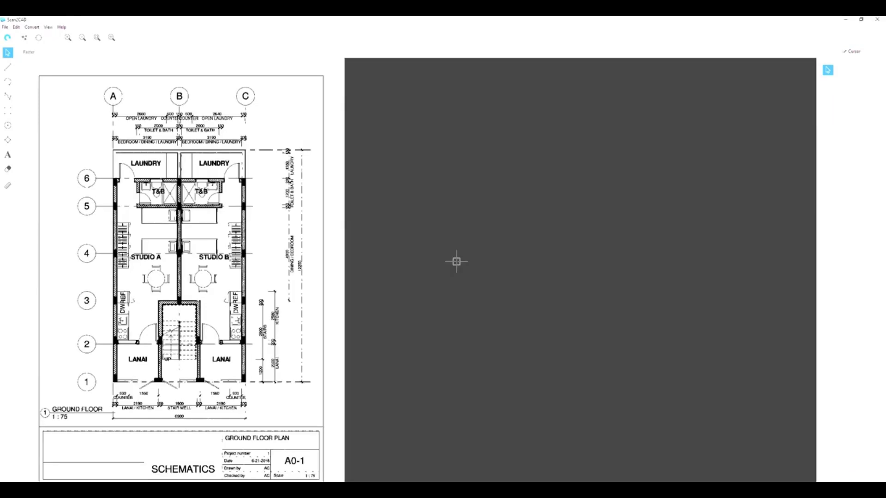
Re-run Vectorize and OCR with English, Technical and vertical text settings, and accept the result
left_click(38, 39)
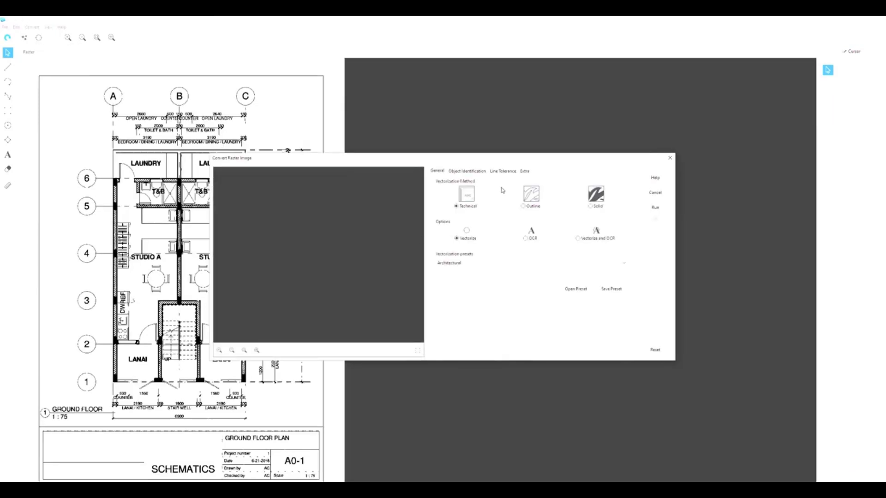
left_click(579, 239)
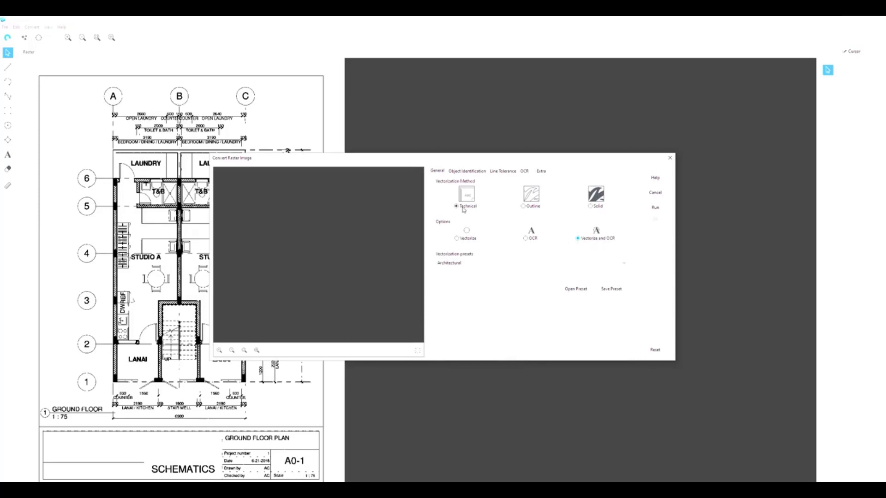
left_click(497, 173)
left_click(525, 173)
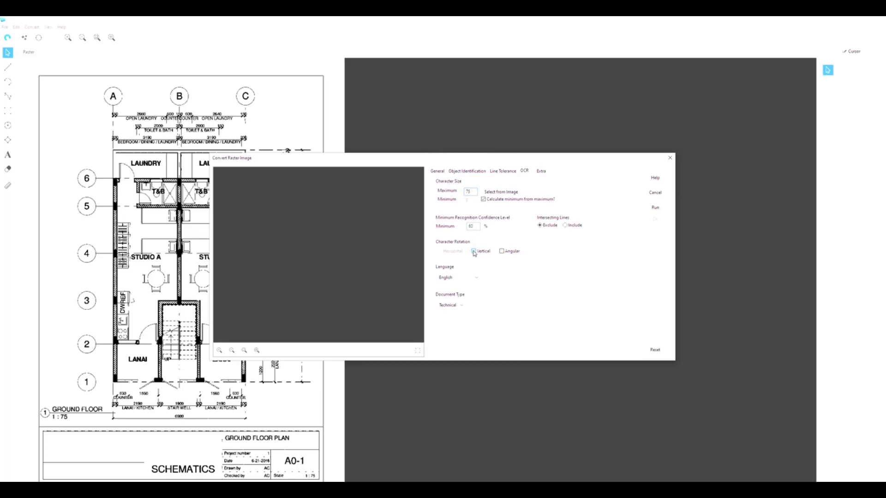
left_click(655, 208)
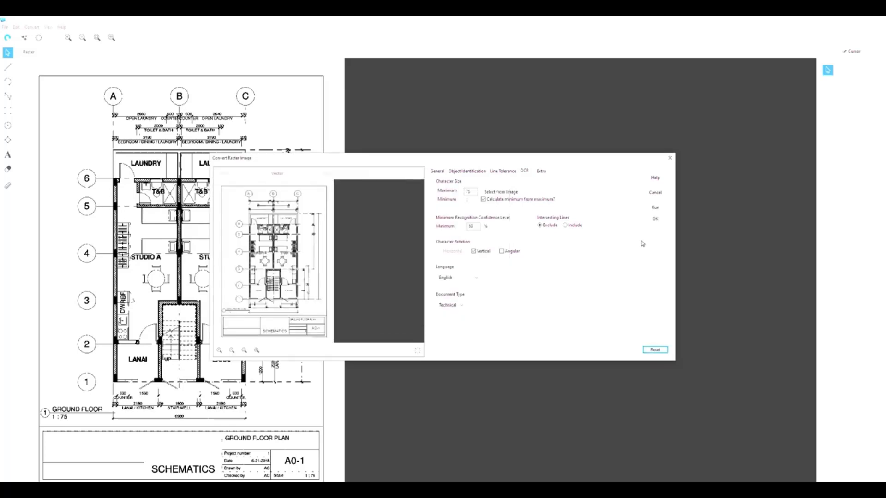
scroll(330, 277, "up", 1)
scroll(357, 270, "up", 1)
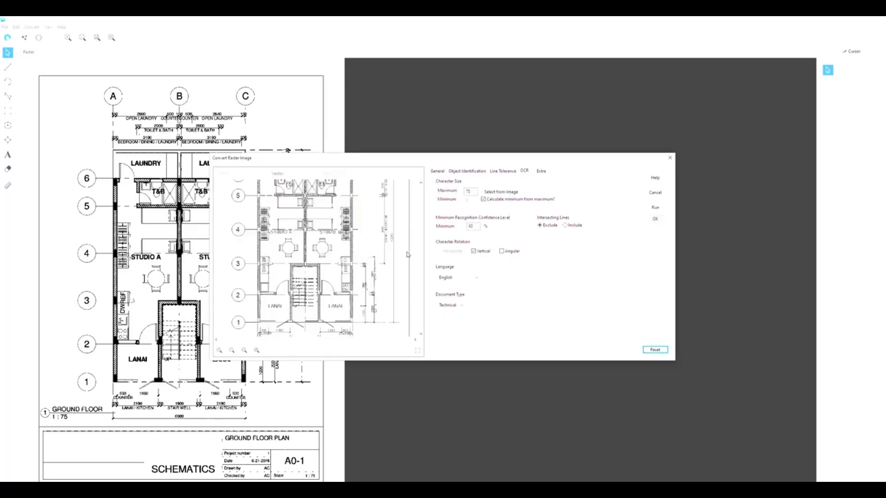
scroll(408, 254, "up", 3)
left_click(655, 218)
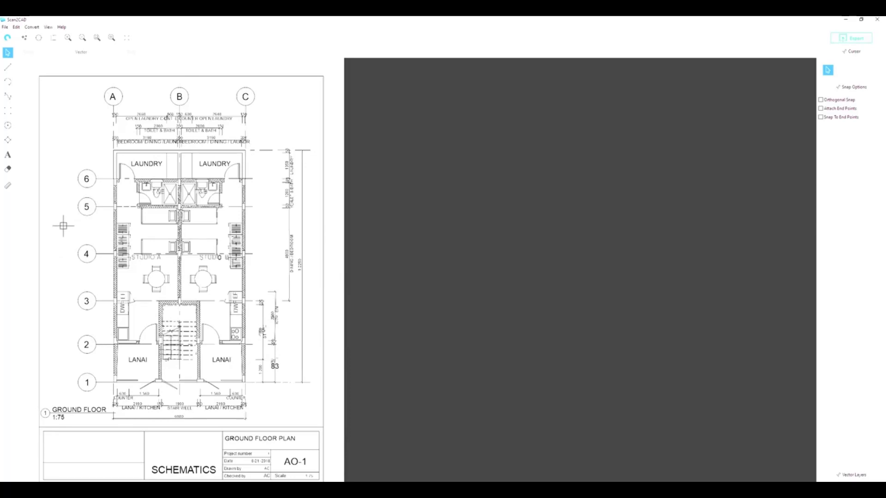
Draw a slanted test line left of the plan, then erase it
left_click(8, 69)
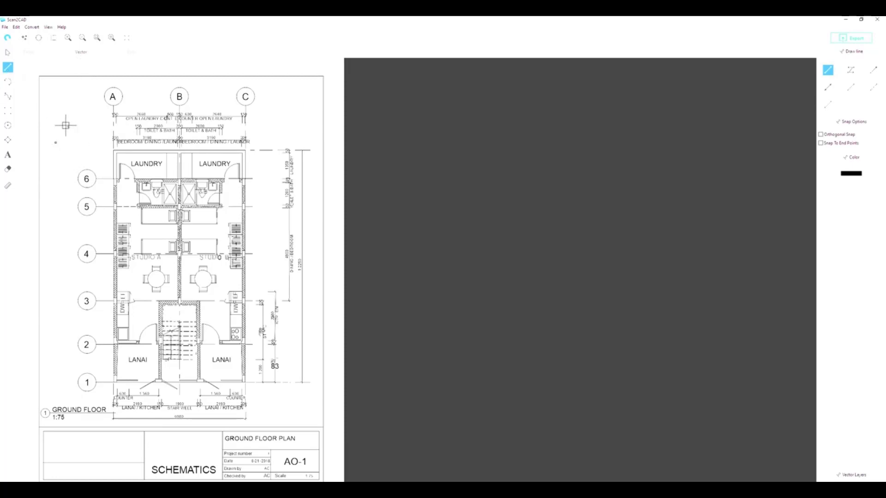
left_click(77, 158)
left_click(8, 169)
left_click(63, 148)
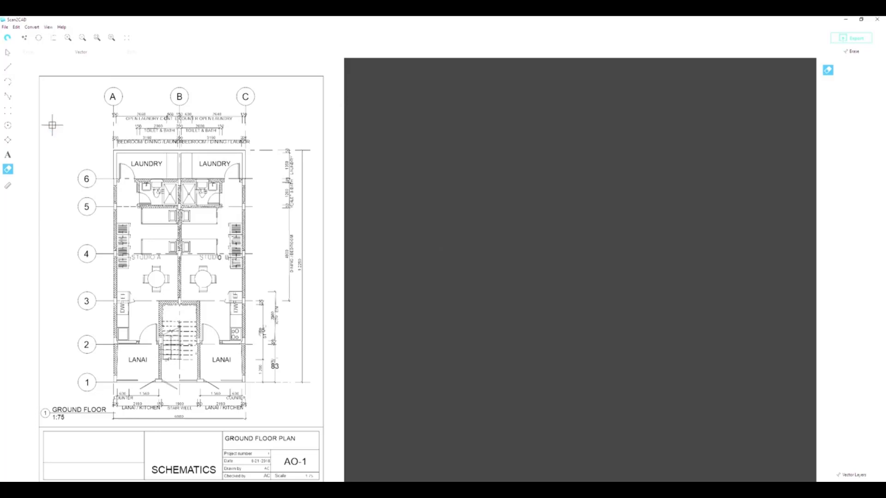
With Orthogonal Snap on, draw a short horizontal line left of the plan's top
left_click(8, 69)
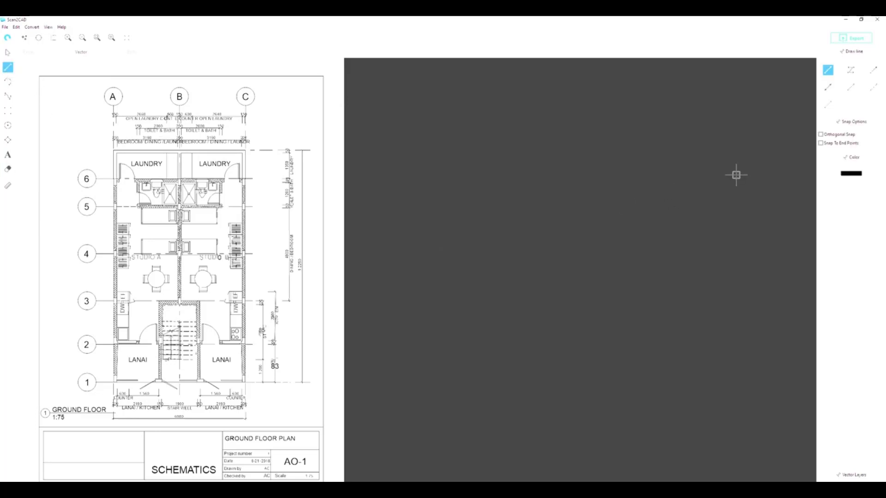
left_click(821, 136)
left_click(58, 128)
left_click(78, 127)
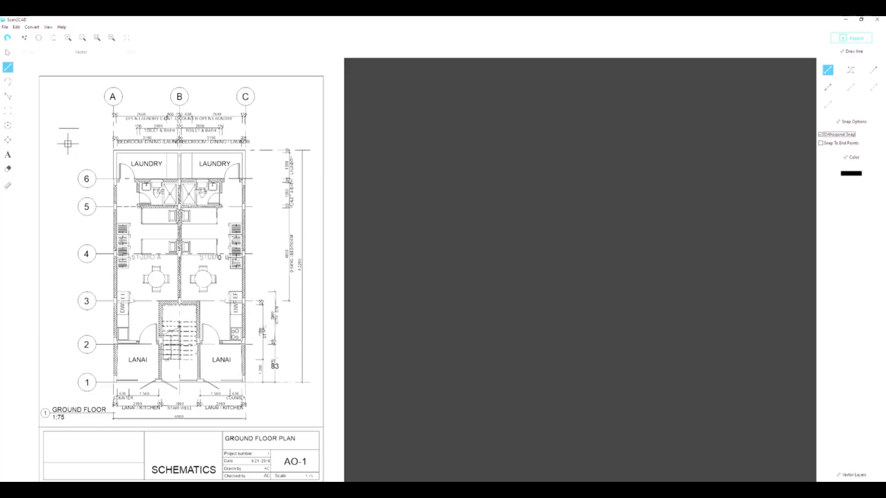
With Snap To End Points on, draw a horizontal line leftward from the outer wall's top-left corner
scroll(109, 161, "up", 3)
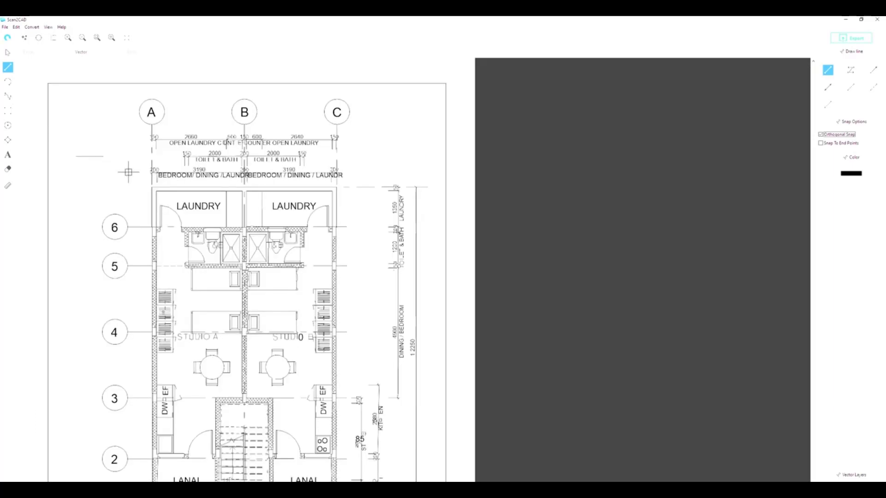
scroll(240, 265, "up", 1)
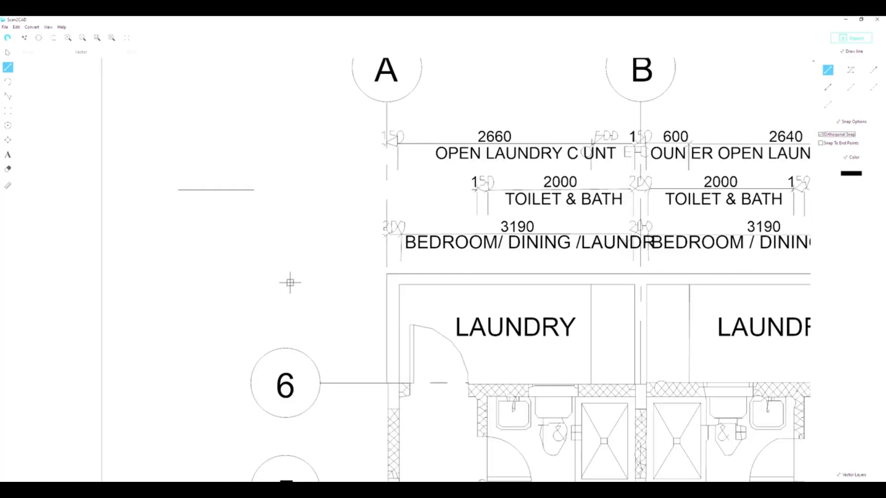
scroll(288, 283, "up", 1)
scroll(635, 240, "up", 1)
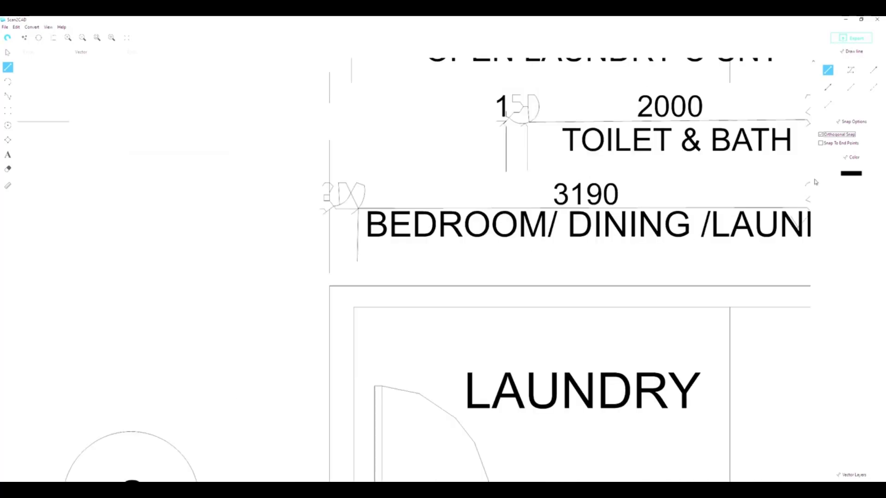
left_click(826, 143)
left_click(329, 286)
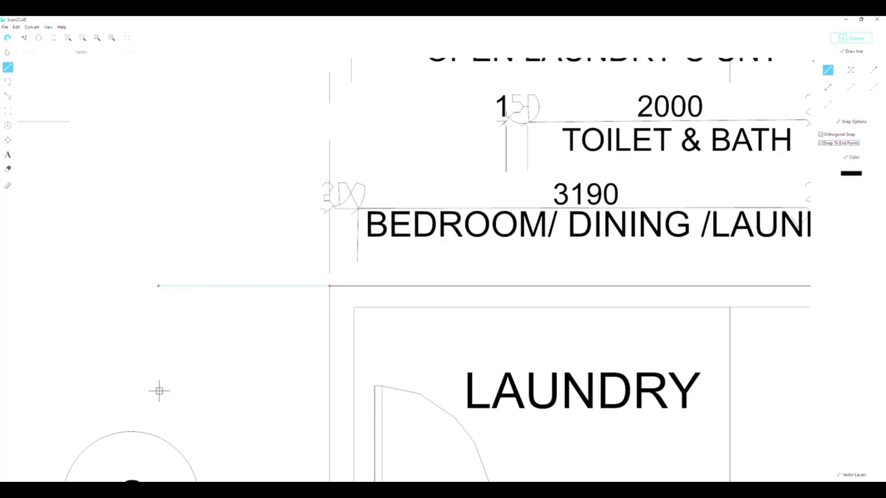
left_click(166, 307)
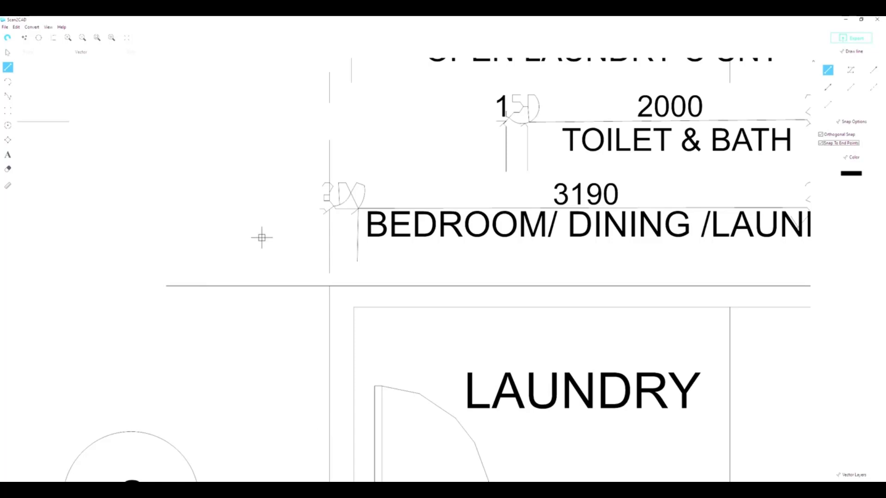
scroll(259, 236, "down", 5)
scroll(262, 238, "down", 2)
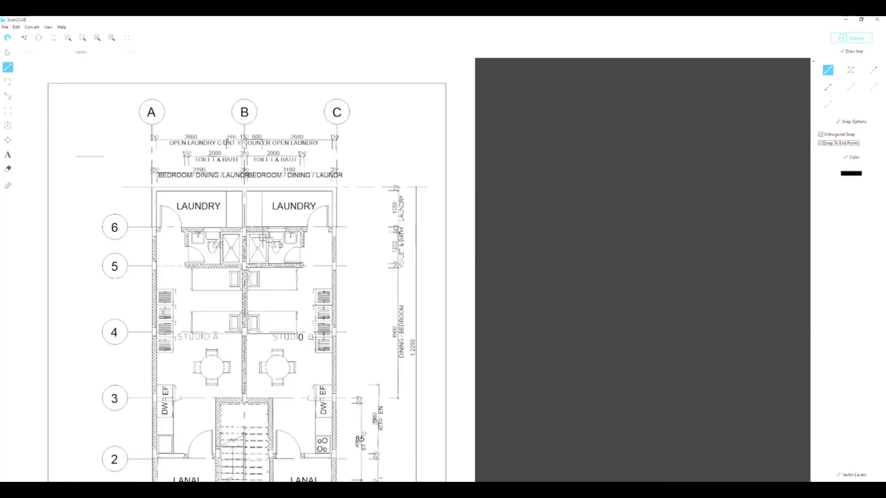
scroll(262, 238, "down", 2)
Erase the stray top-left test lines, check the raster and Rotate settings, then return to the vectors
left_click(8, 169)
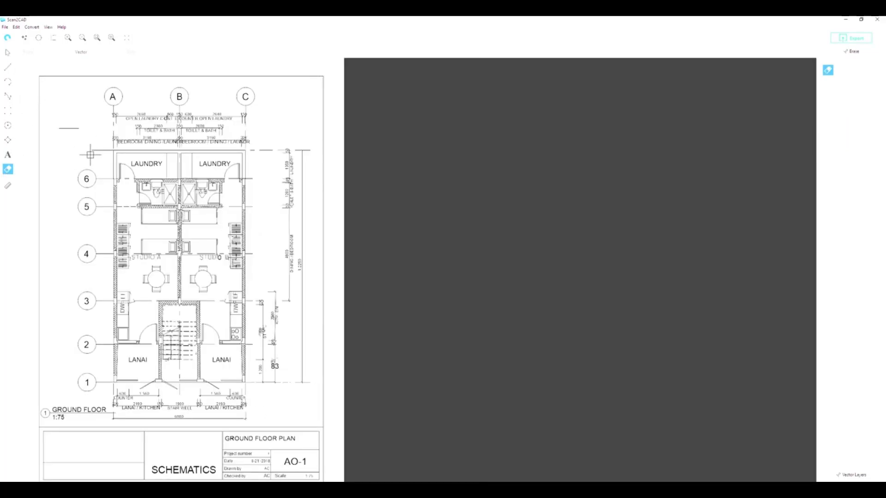
left_click_drag(94, 155, 62, 123)
left_click(29, 53)
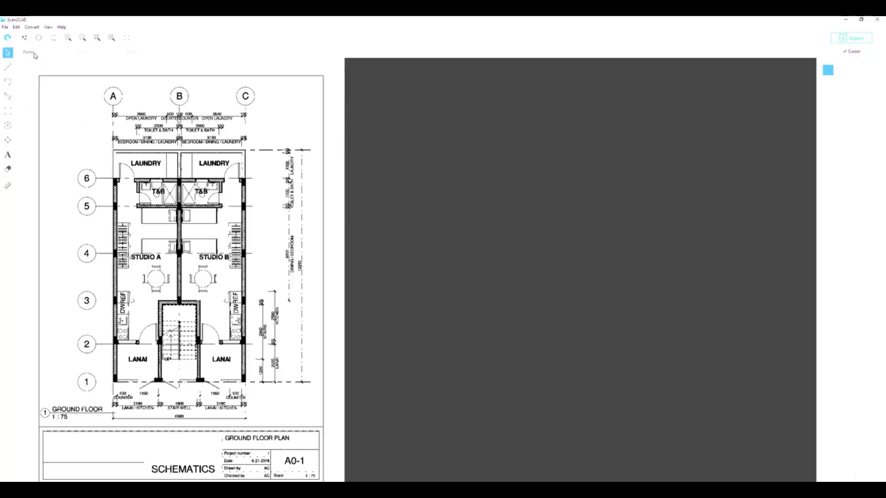
left_click(16, 27)
left_click(31, 52)
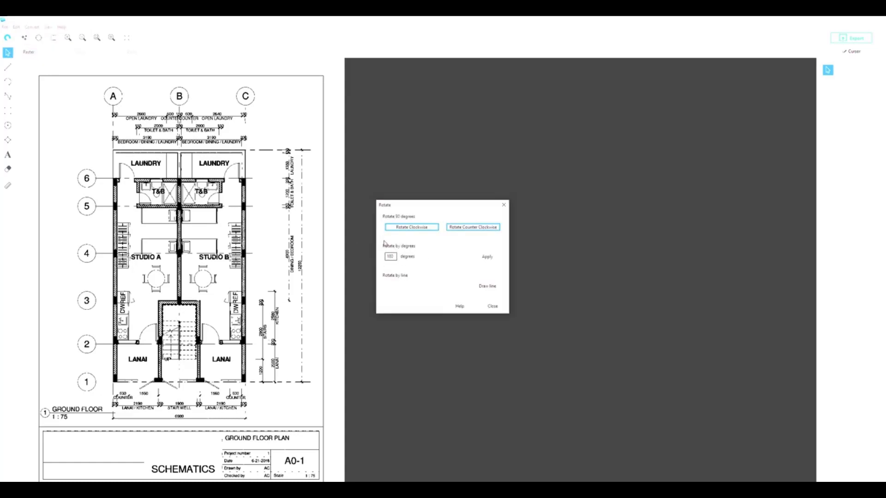
left_click(503, 209)
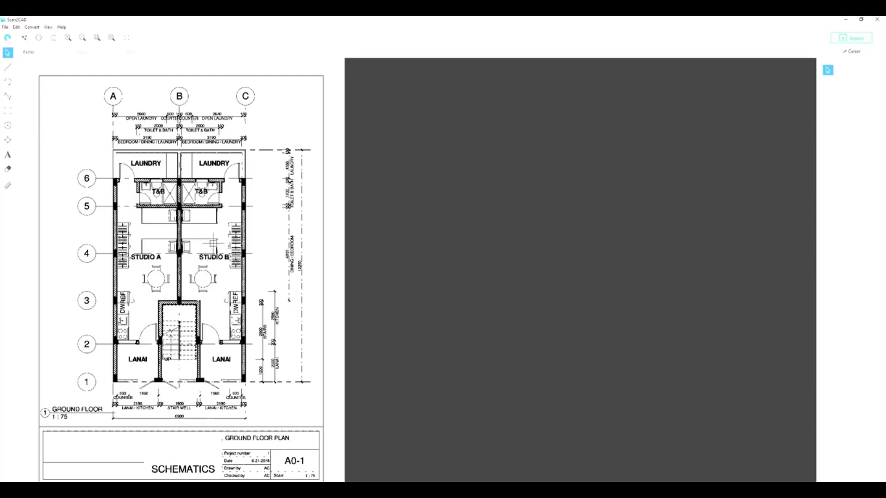
left_click(91, 55)
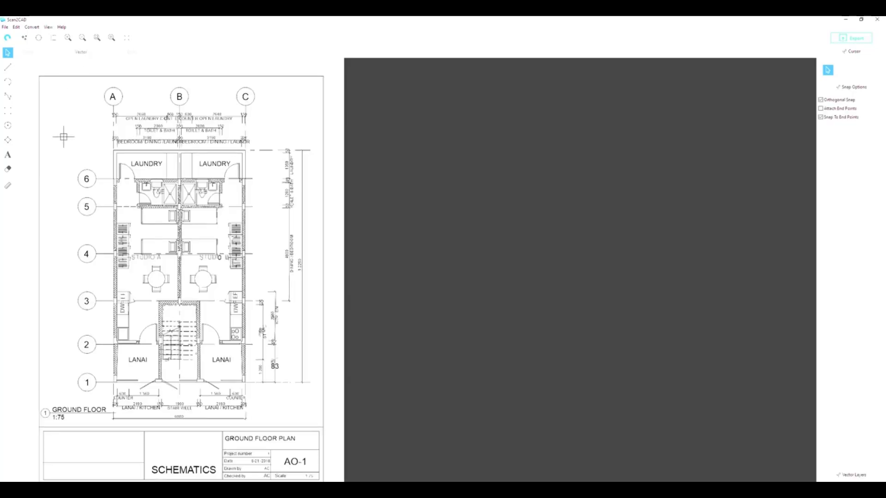
Draw a short vertical line left of the plan with Orthogonal Snap enabled
left_click(8, 68)
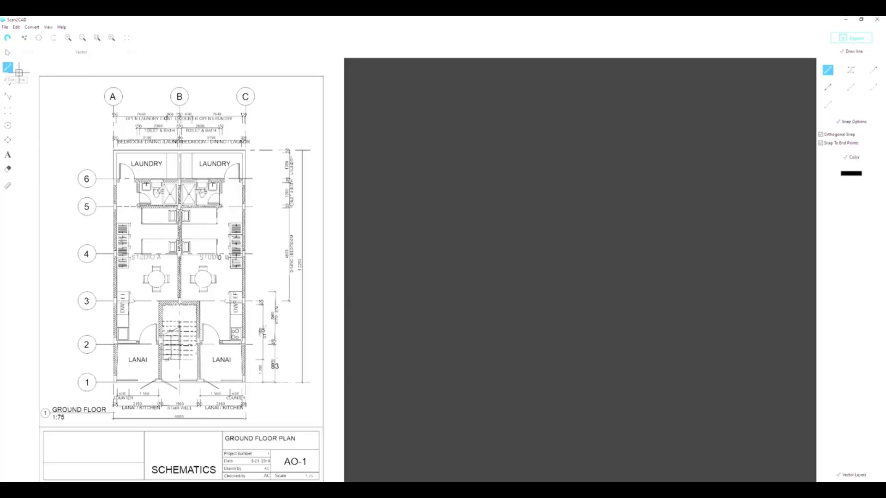
left_click(820, 135)
left_click(62, 131)
left_click(63, 182)
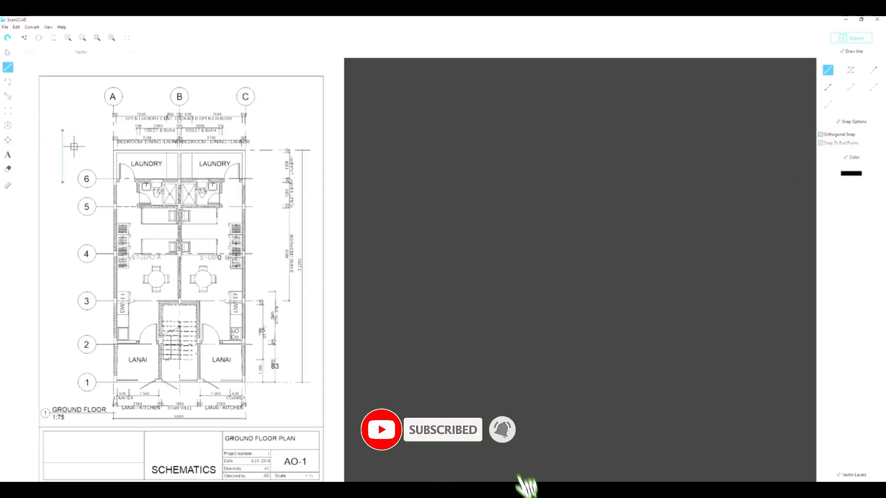
left_click(7, 169)
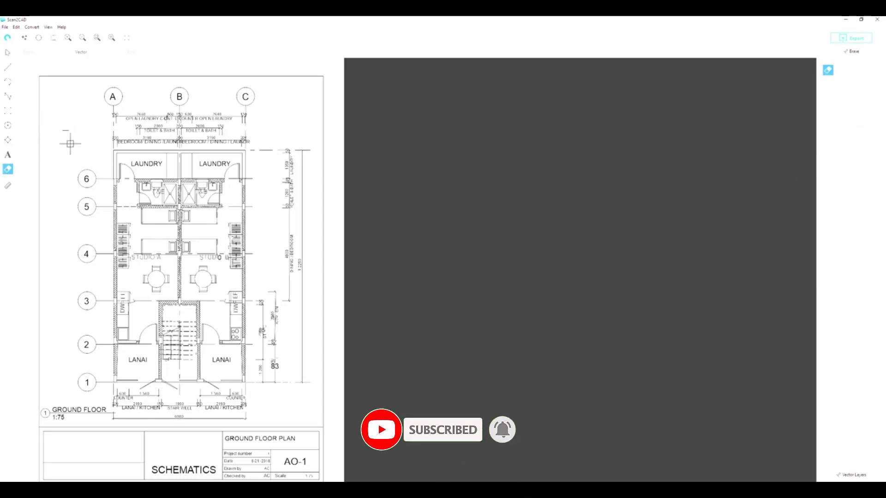
Export the drawing as DXF (R14 and later) named 'Orthogonal Vector Line', accepting the default export options
left_click(857, 39)
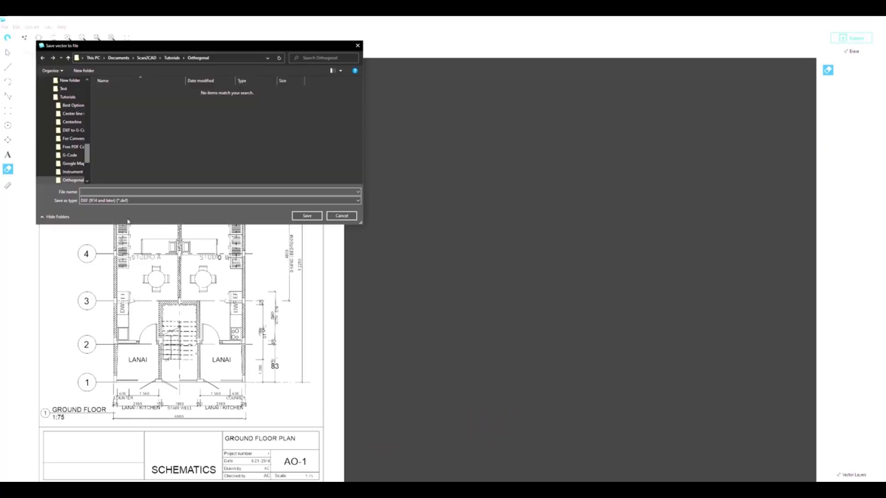
left_click(126, 203)
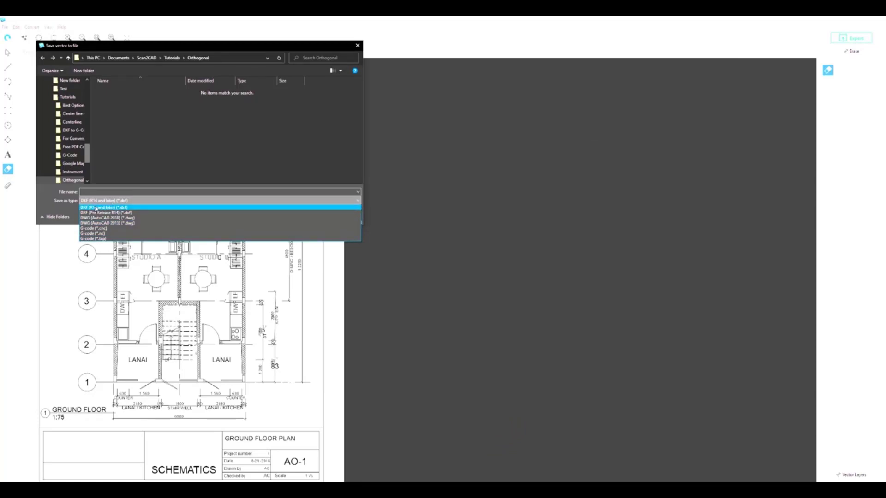
left_click(96, 192)
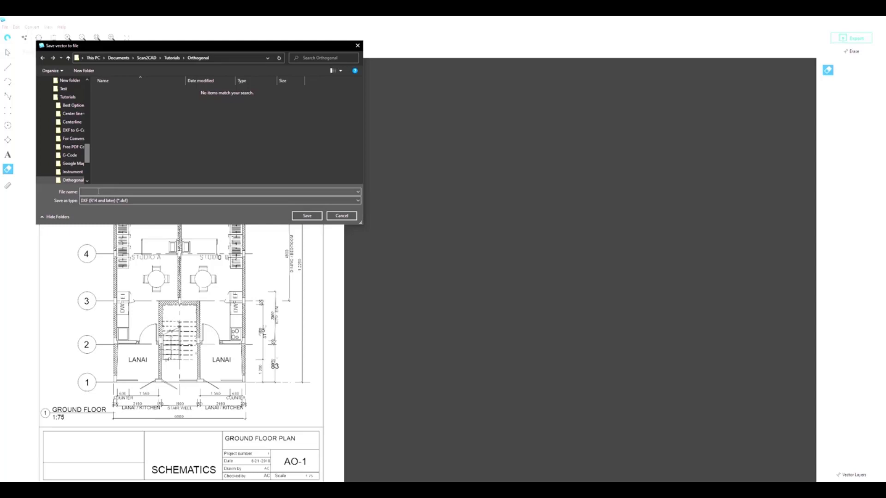
type("Orthogonal Vector Lines")
left_click(307, 216)
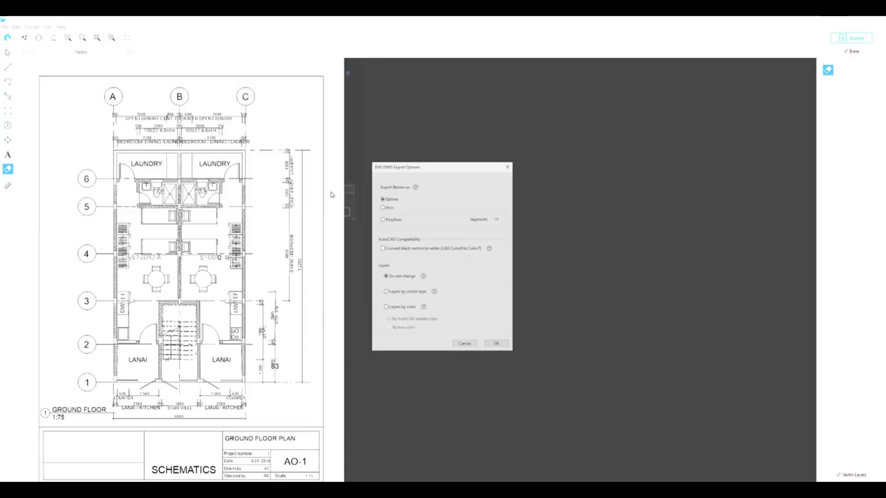
left_click(499, 348)
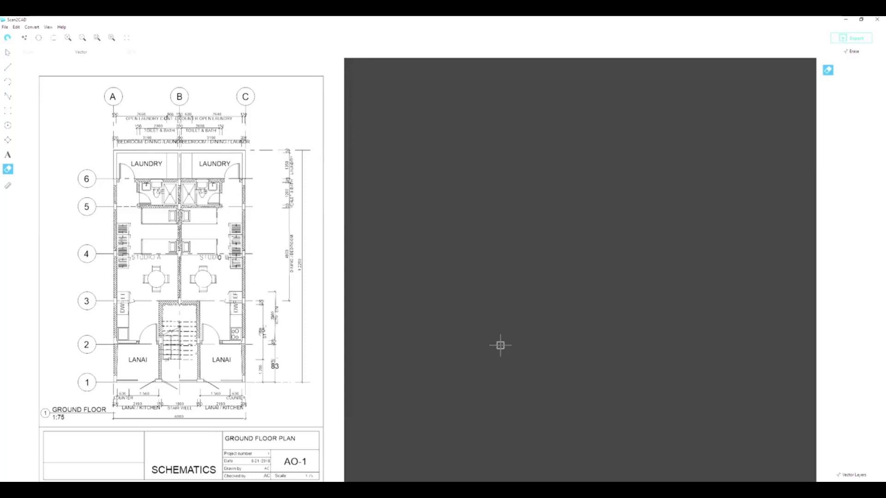